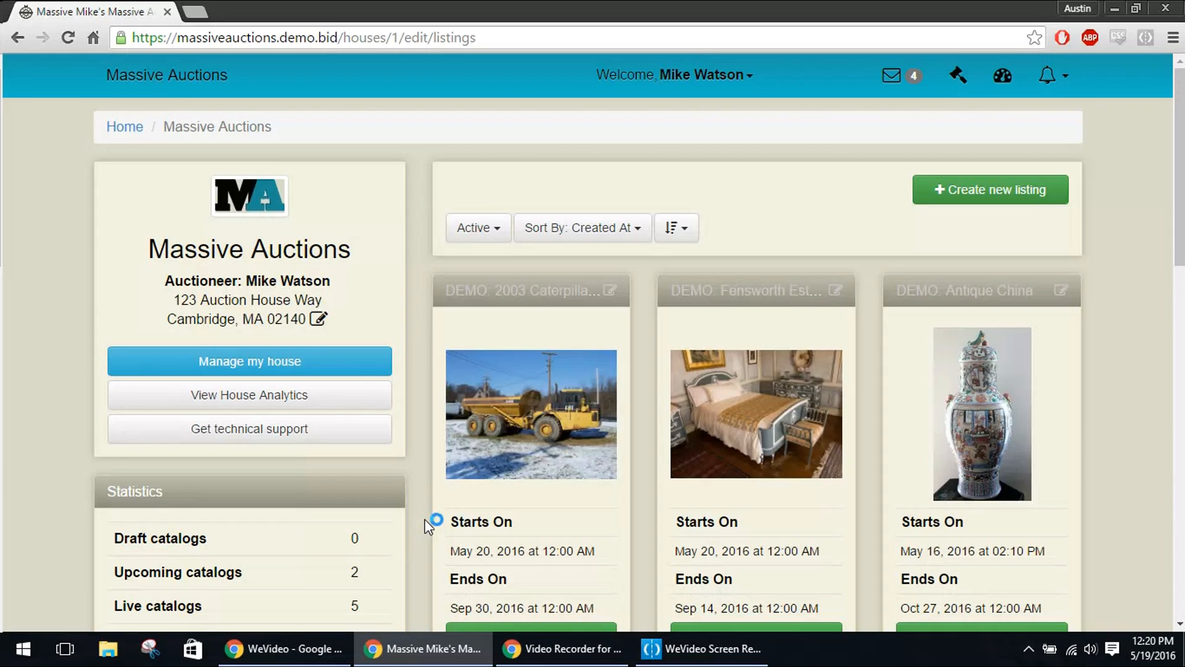
Create a new listing of type A Catalog named "Test"
left_click(945, 192)
left_click(453, 188)
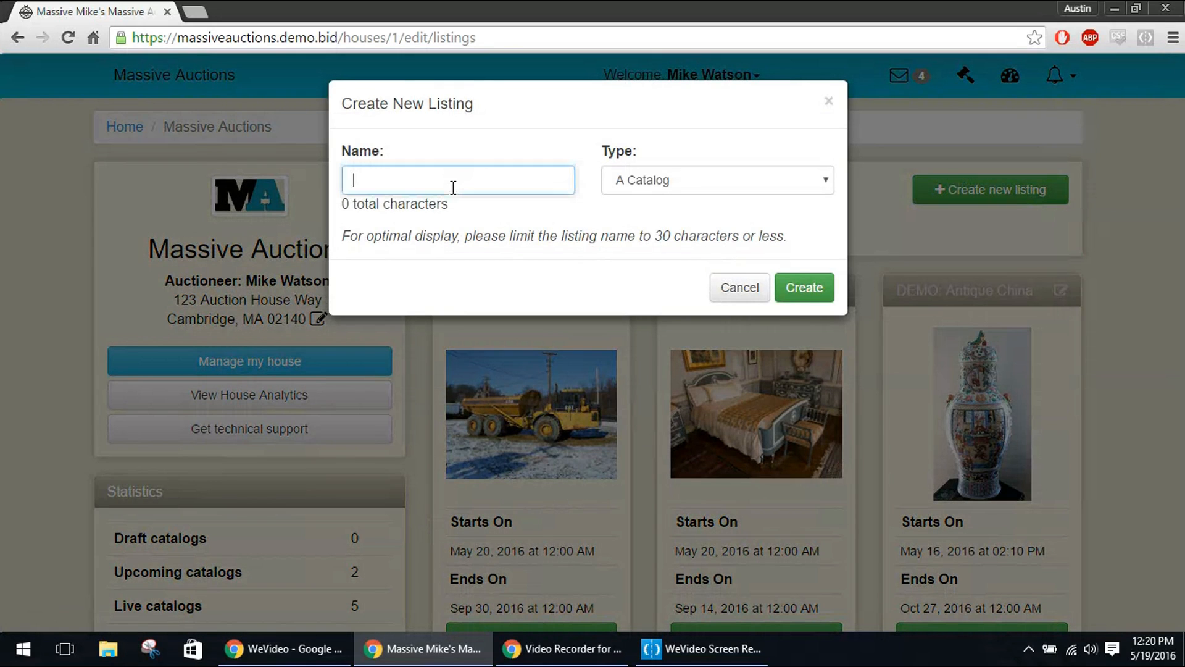
type("Test")
left_click(805, 289)
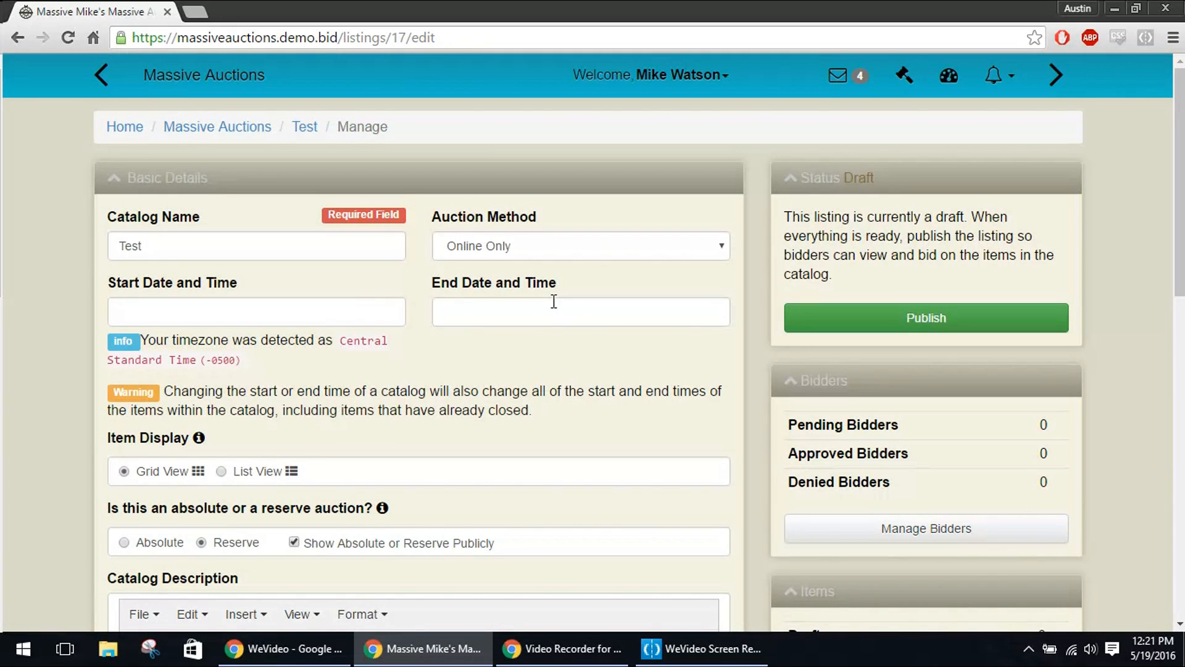
Download the blank CSV bulk import template for the Test catalog and open it in LibreOffice Calc with the Unicode (UTF-8) character set
scroll(554, 303, "down", 5)
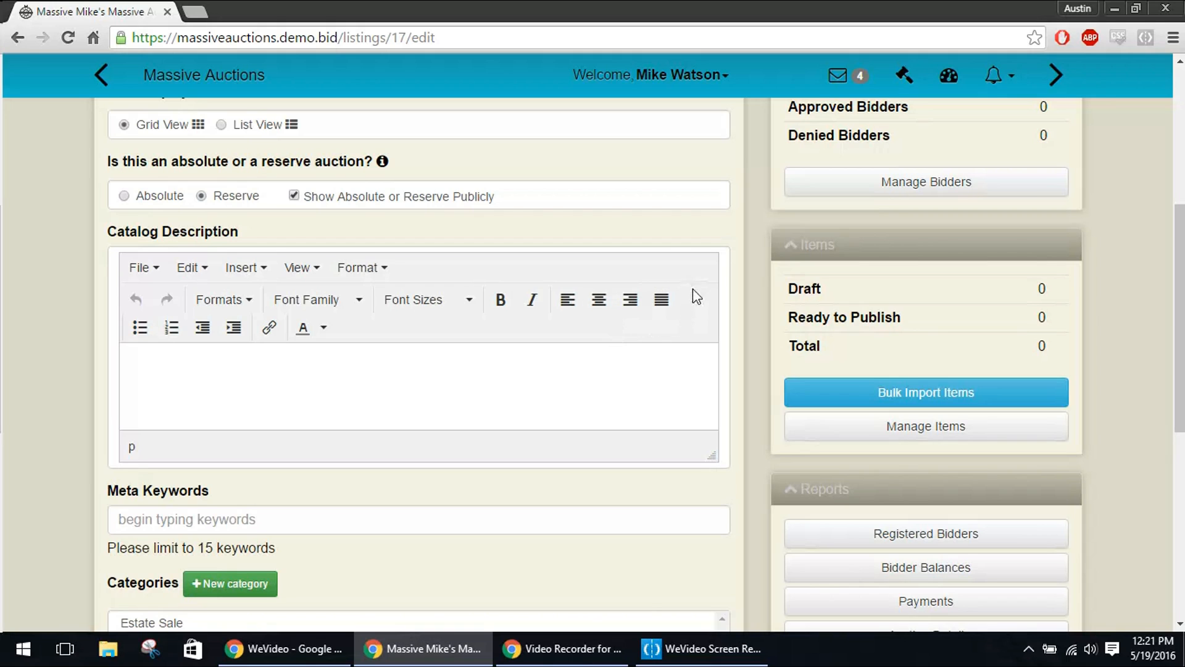
scroll(682, 230, "down", 2)
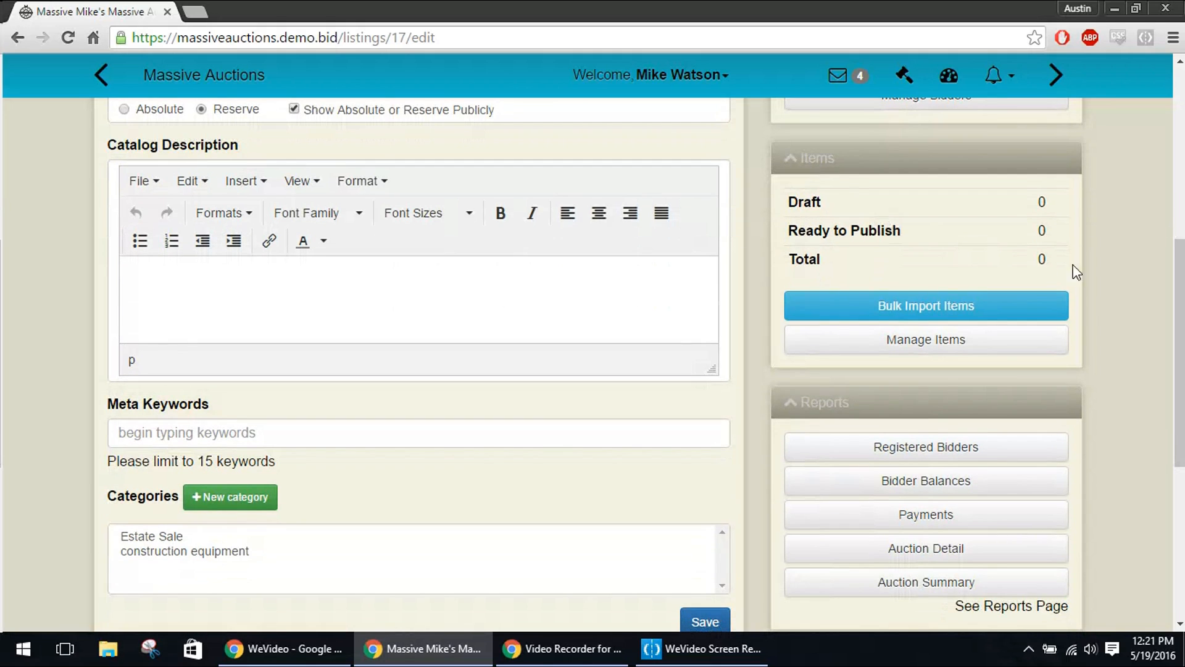
left_click(956, 312)
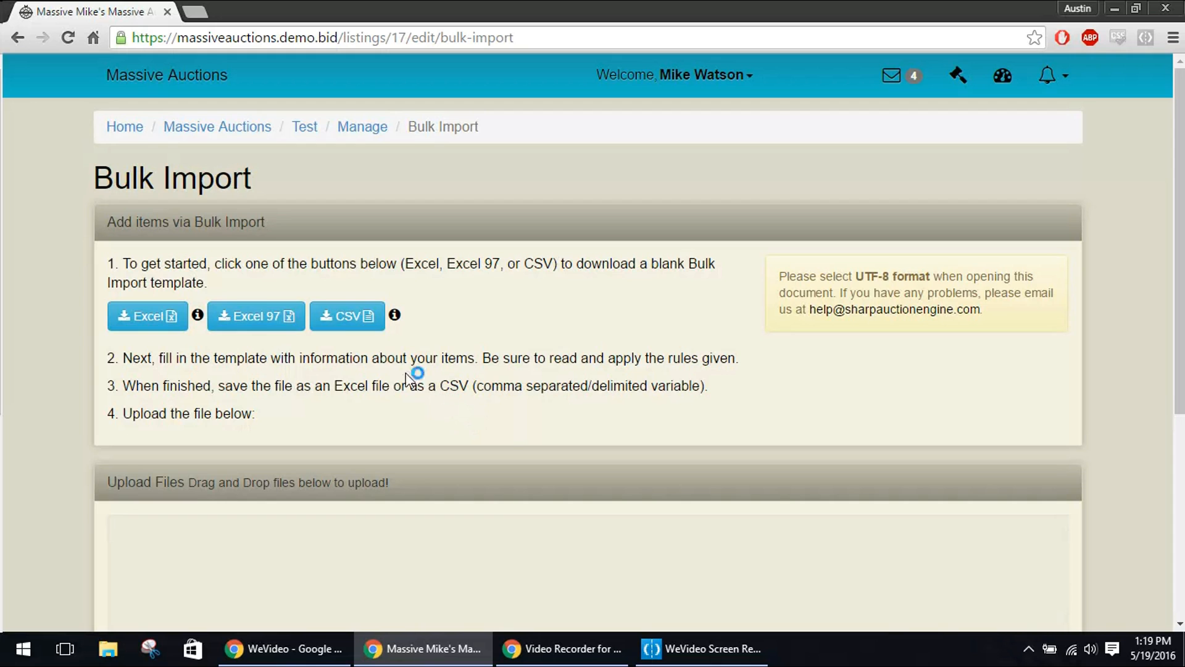
left_click(361, 326)
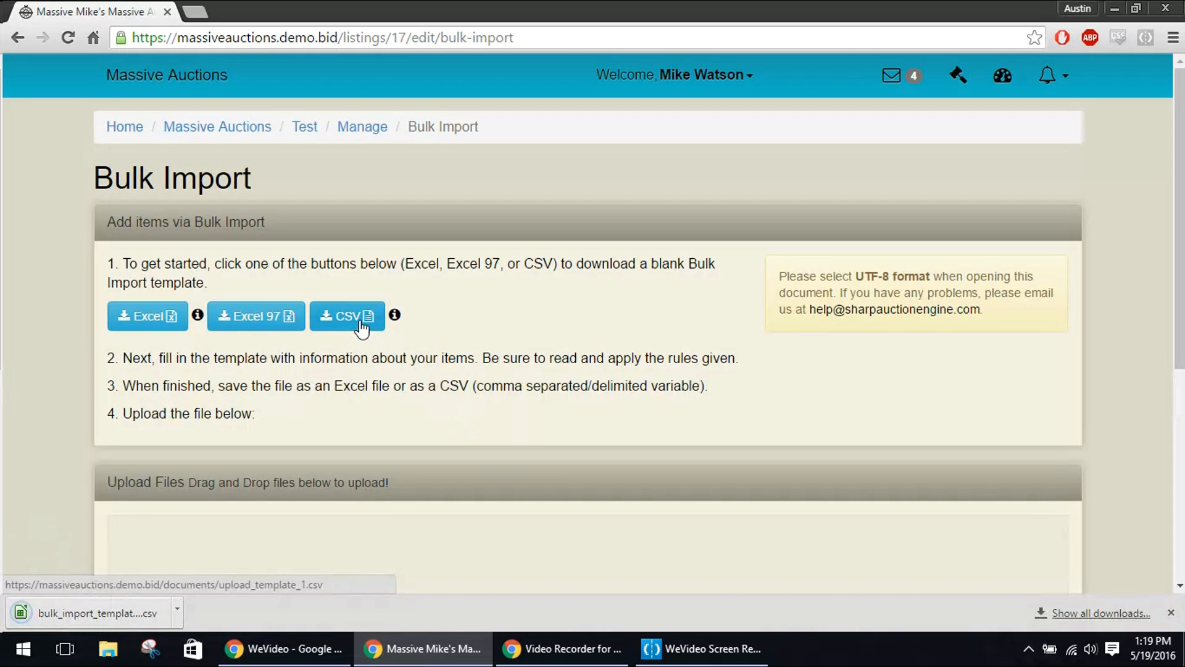
left_click(135, 611)
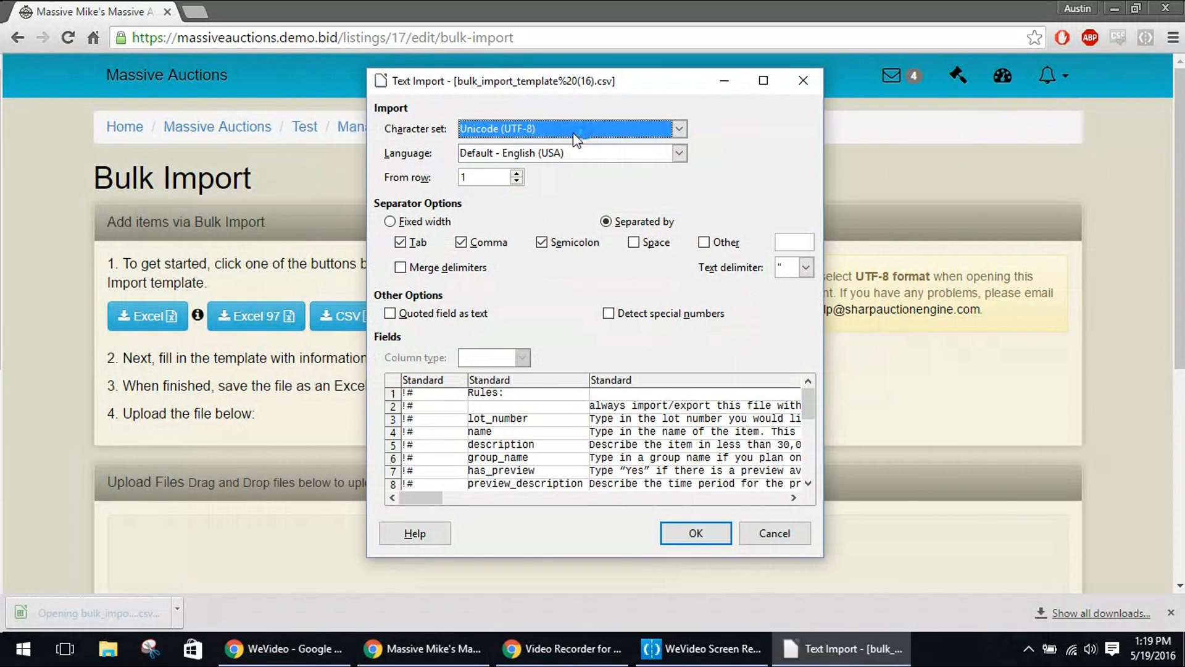
left_click(691, 532)
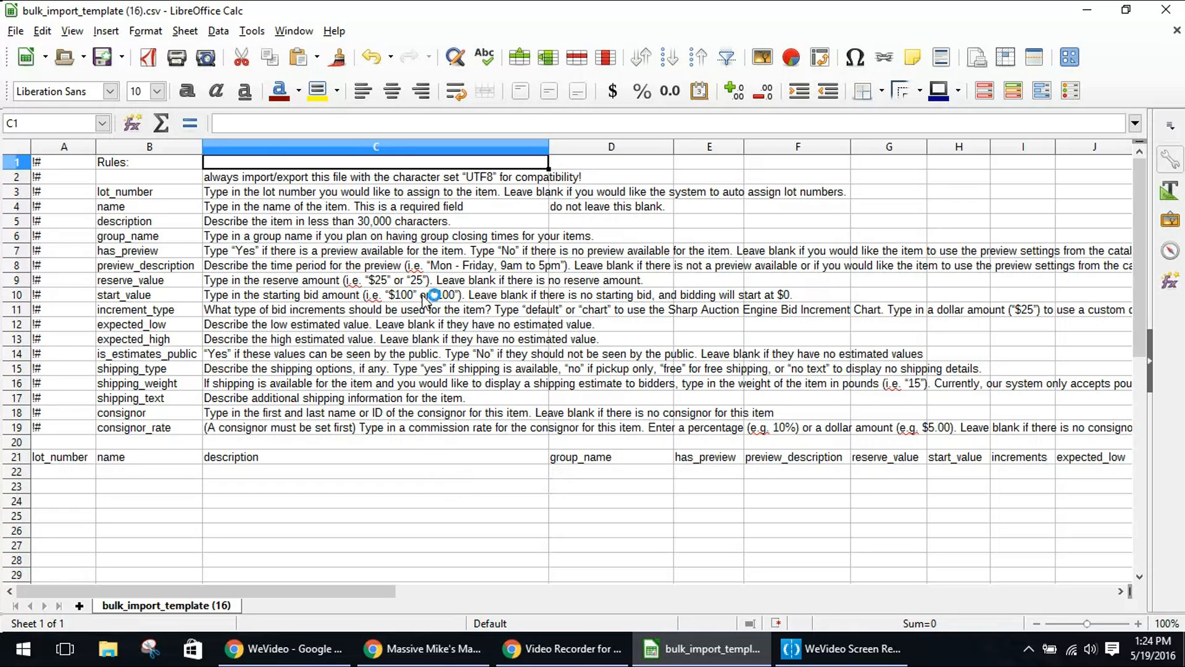
Enter lot numbers 1, 2, 3 and 4 in cells A23 to A26 of the lot_number column
scroll(428, 296, "down", 1)
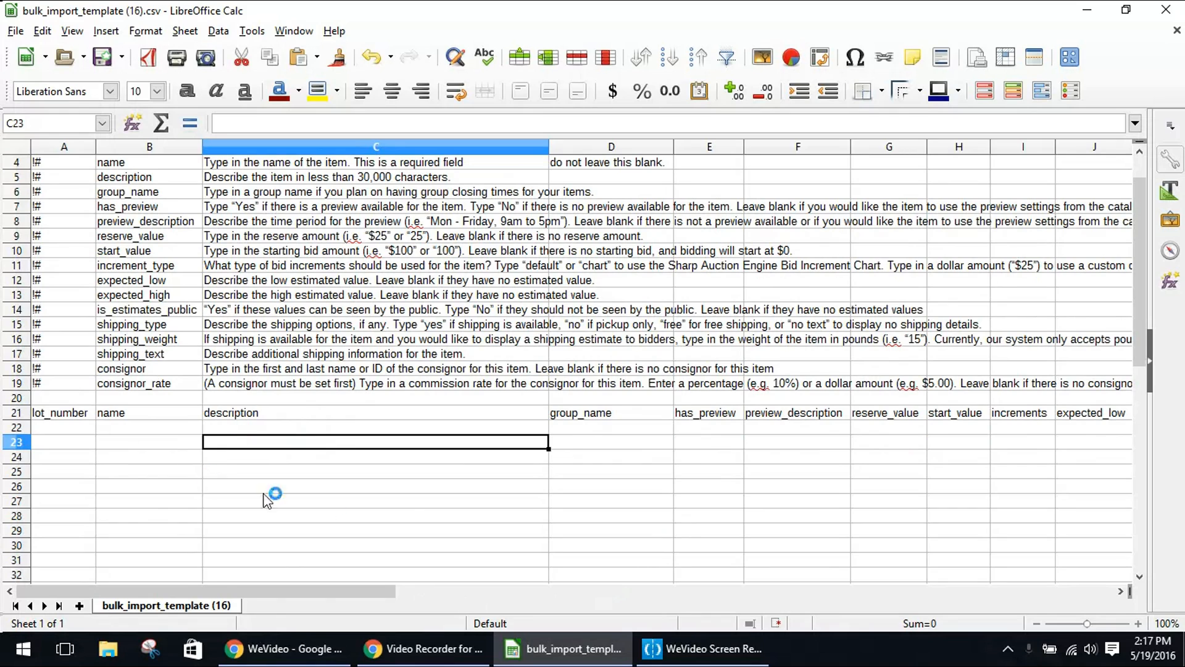
double_click(72, 441)
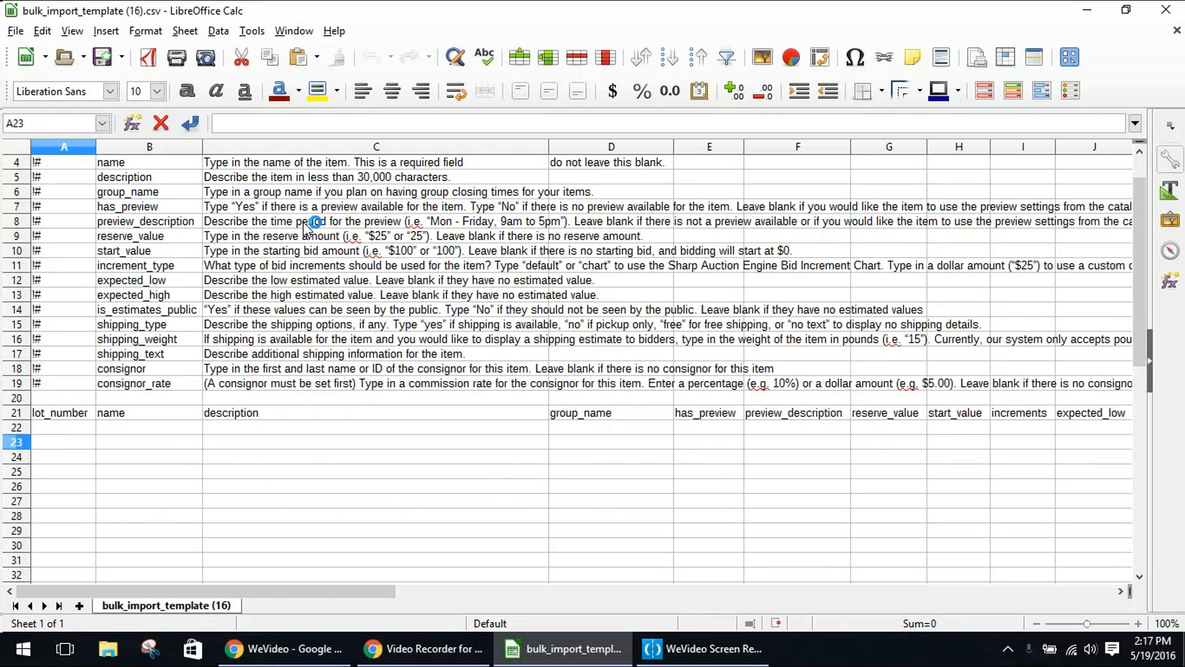
type("1")
key("Return")
type("2")
key("Return")
type("3")
key("Return")
type("4")
key("Return")
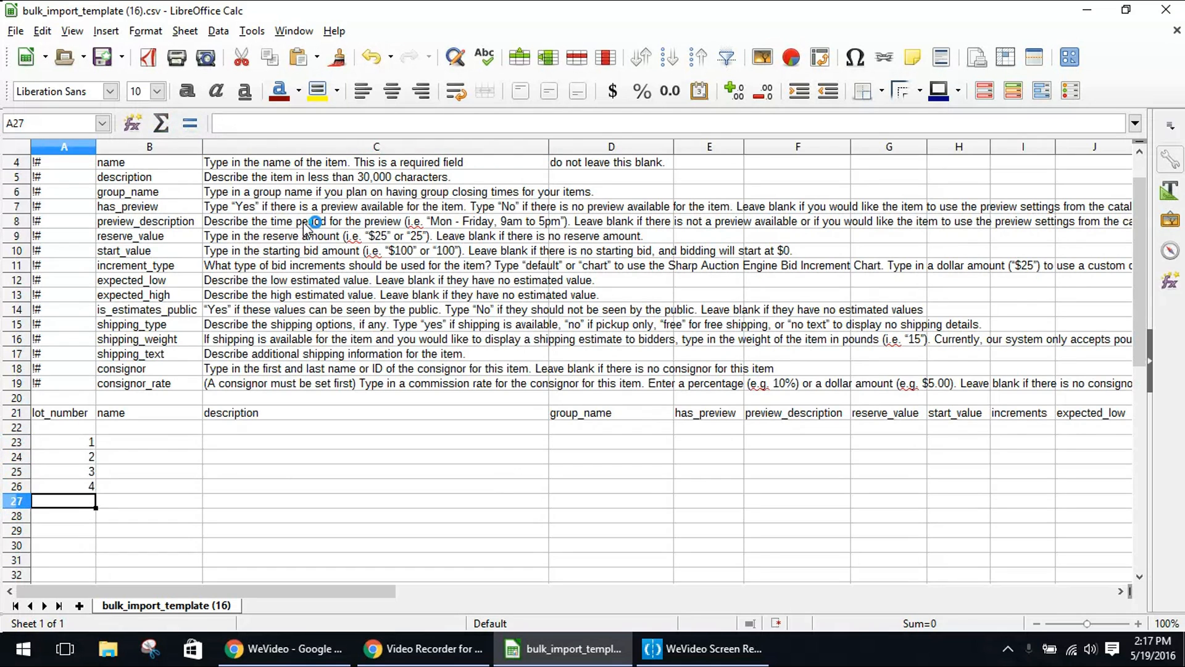
For lot 1, enter the name "Casa Loma Bed" and the description "Vintage Casa Loma Bed, c. 1890s"
double_click(148, 443)
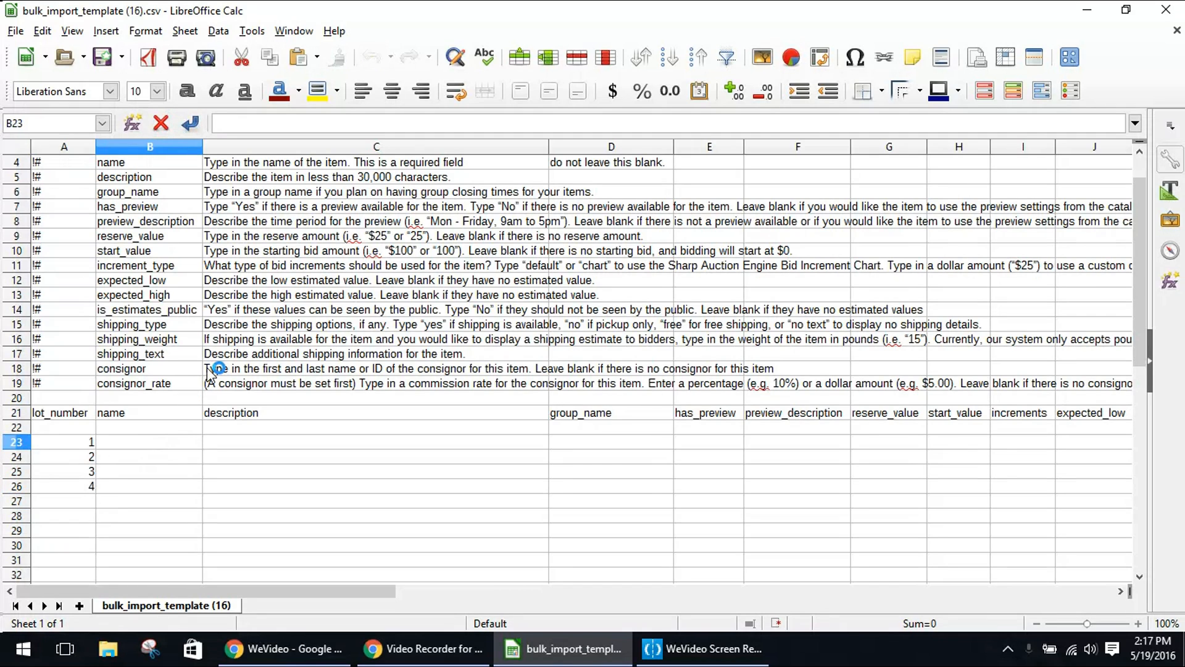
type("Casa Loma Bed")
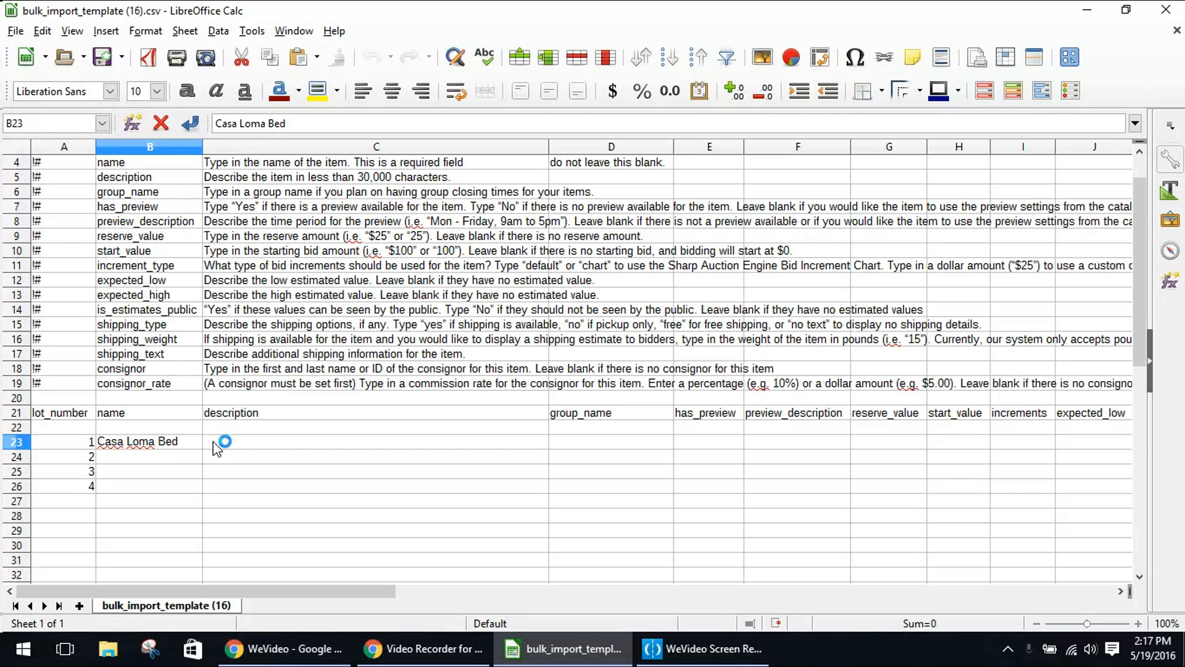
left_click(217, 445)
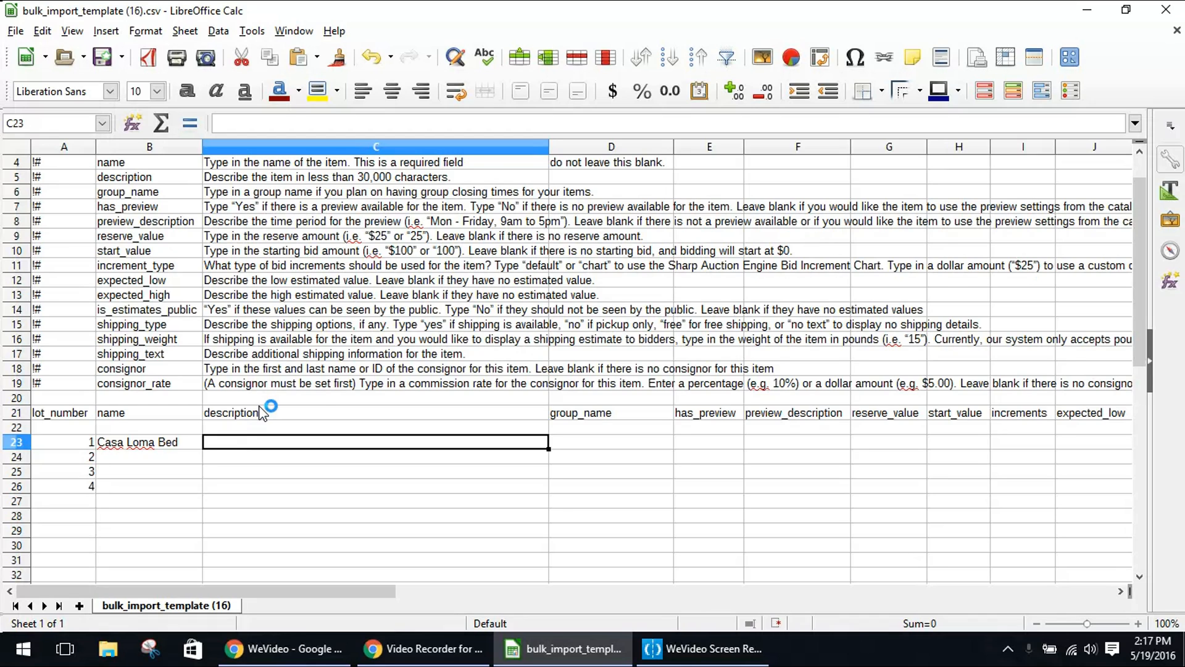
type("Vintage Casa Lonm")
key("BackSpace")
key("BackSpace")
type("ma Bed, c. ")
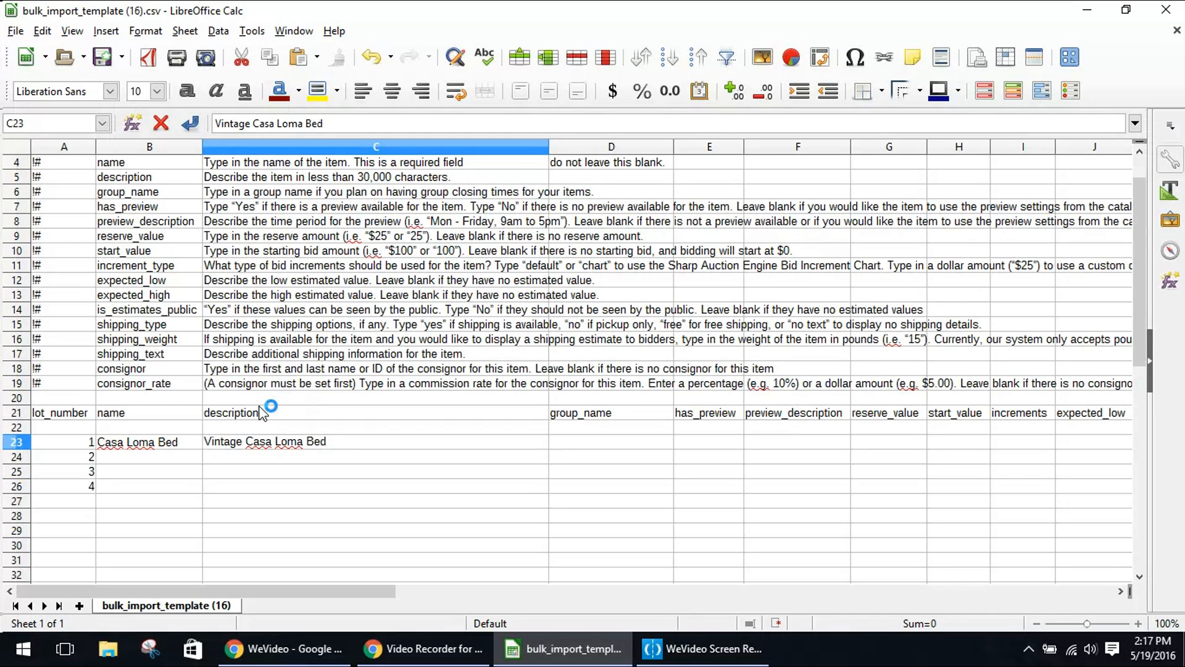
type("1890s")
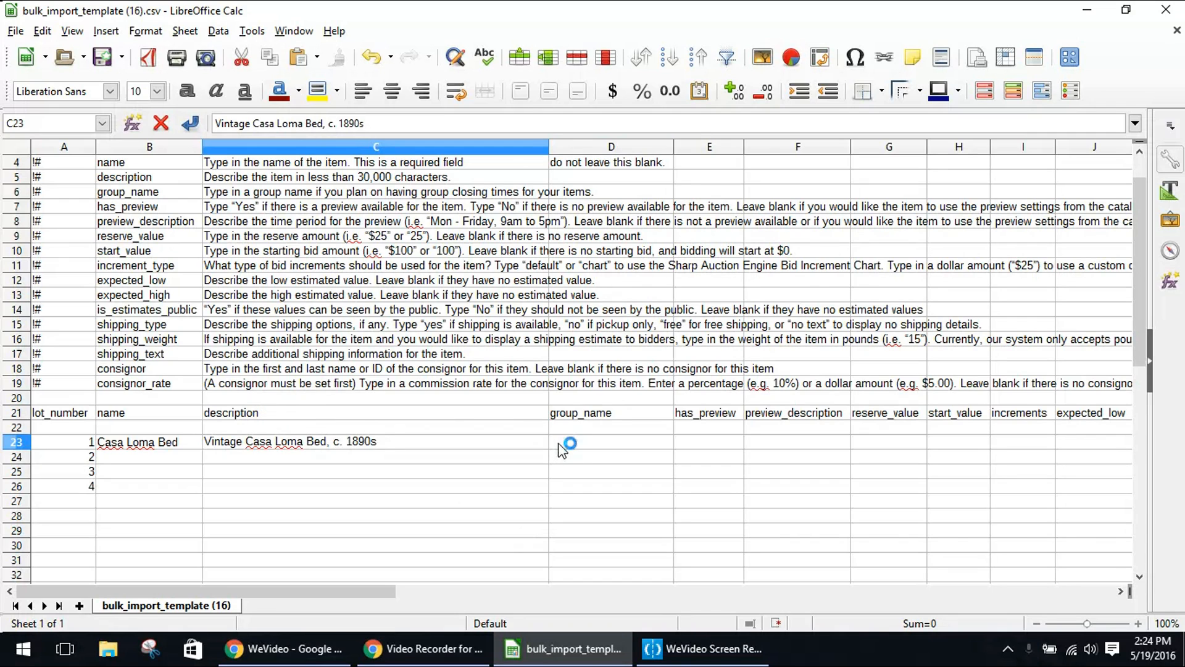
Leave lot 1's group_name blank, and set has_preview to "Yes" with the preview_description "9 AM – 5 PM"
left_click(562, 443)
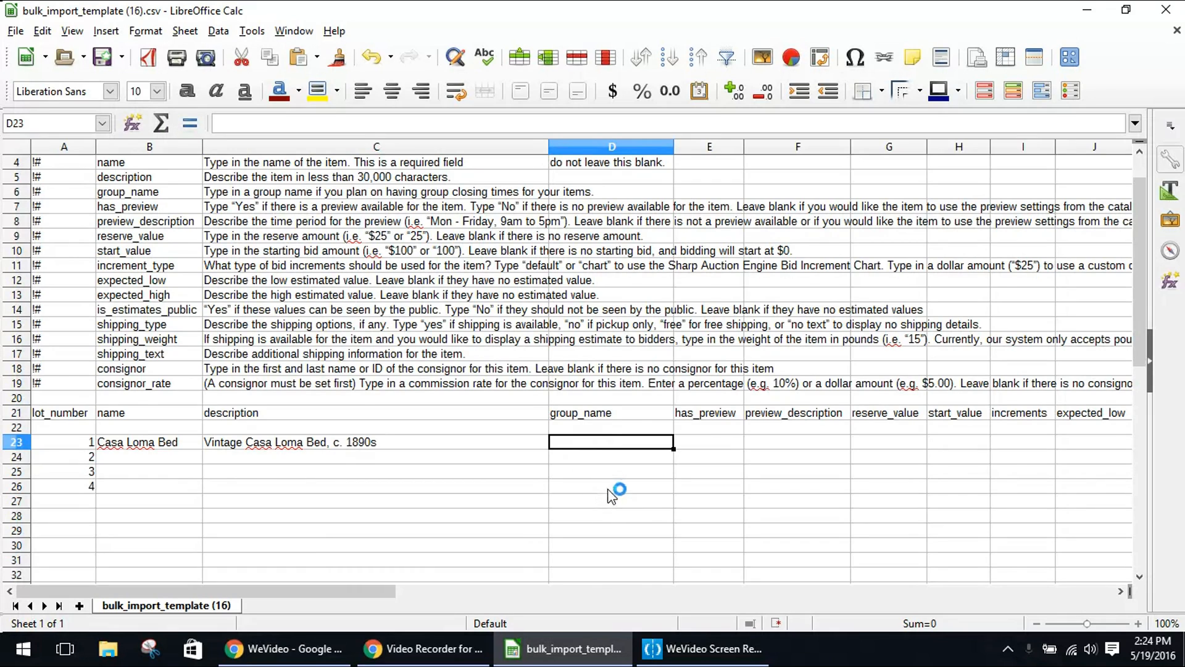
left_click(704, 452)
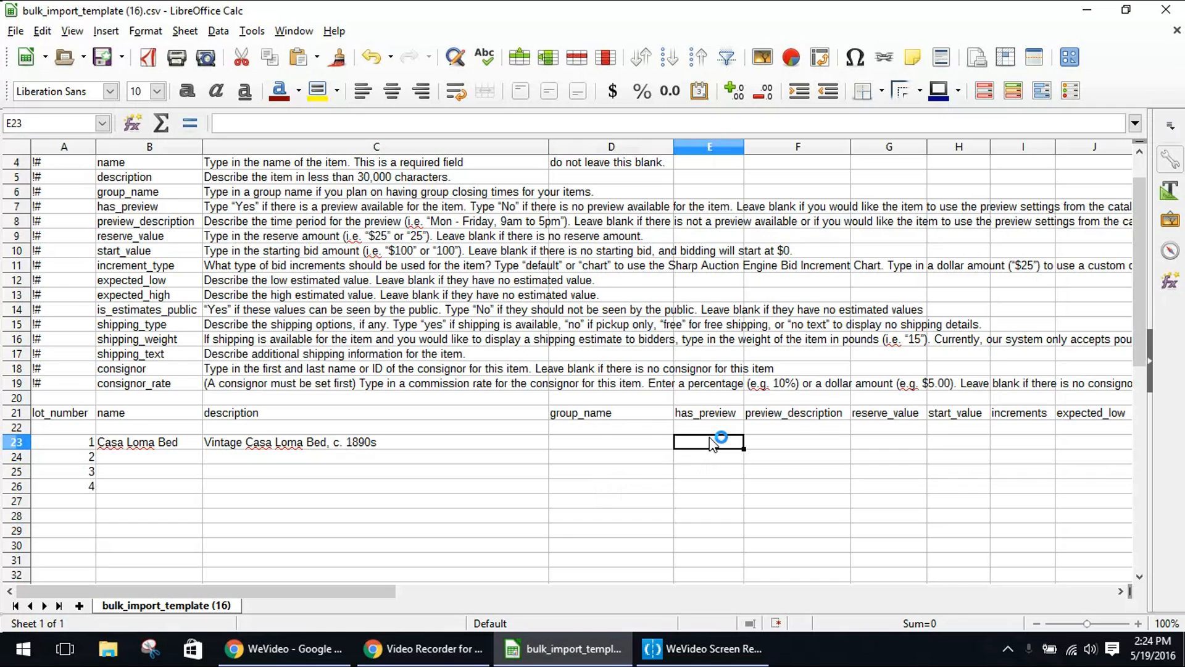
type("Yes")
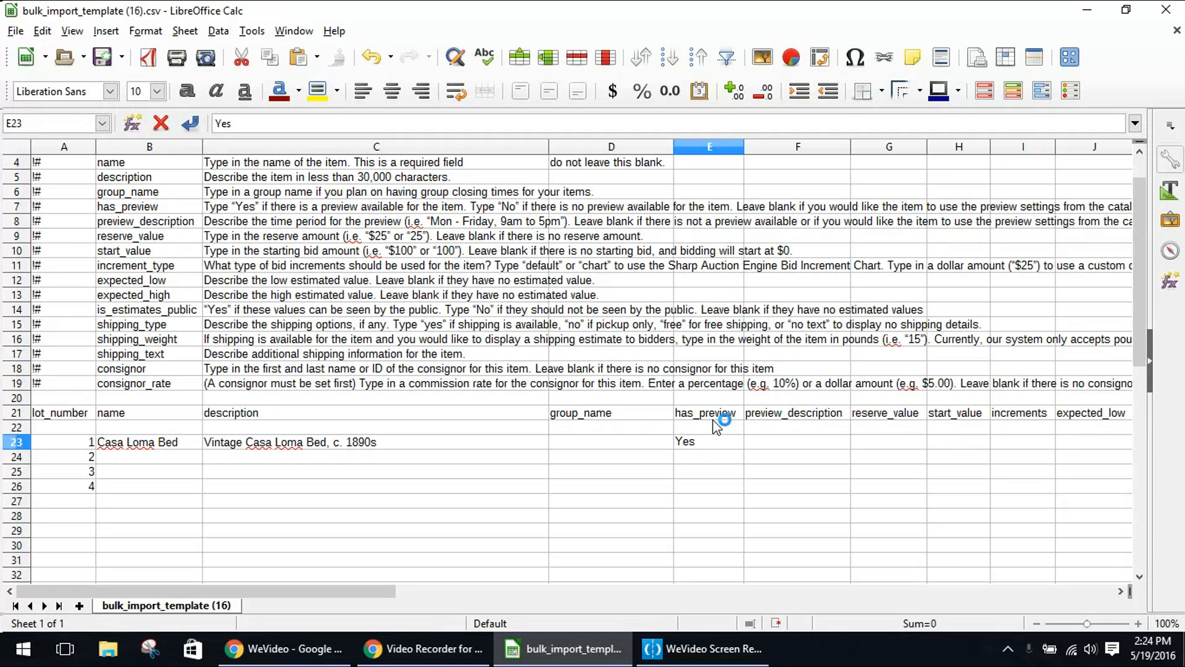
left_click(761, 442)
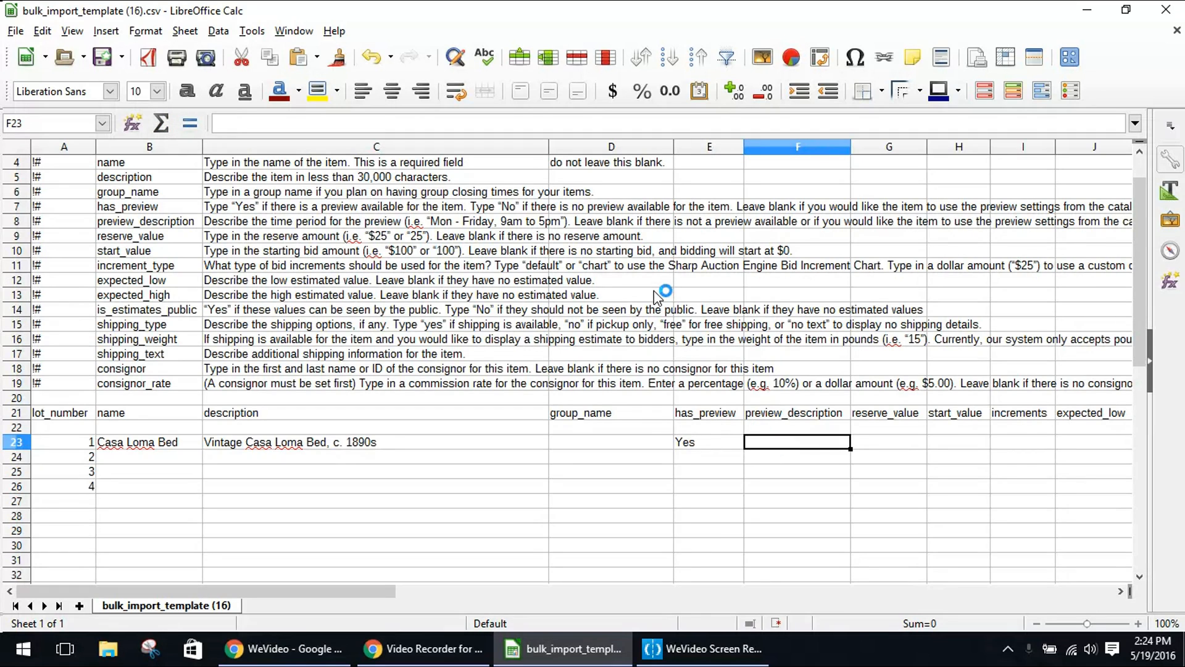
type("9 AM")
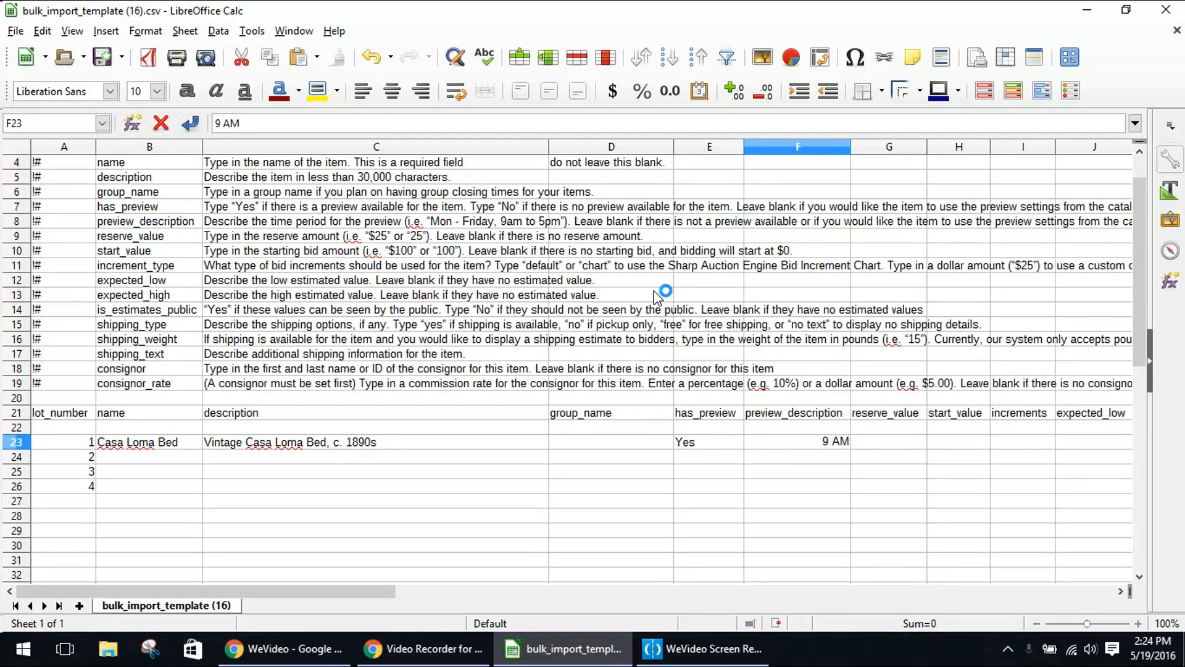
type(" – 5 PM")
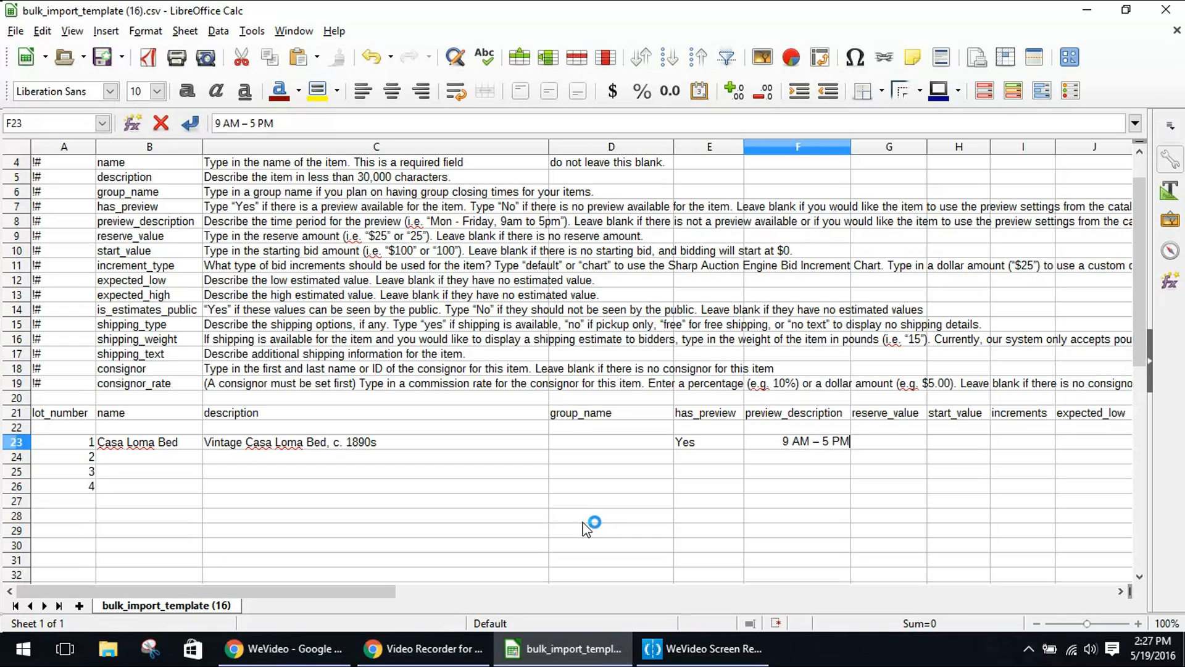
Set lot 1's reserve_value to $1000 and its start_value to $100.00
left_click(891, 439)
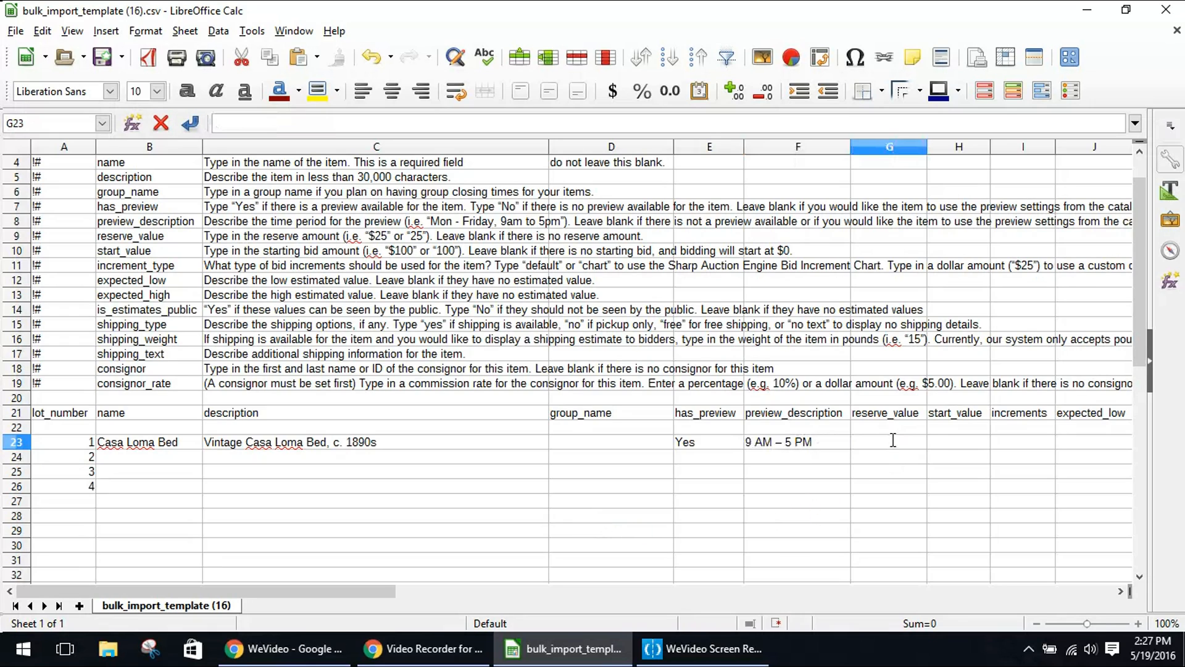
type("$1000")
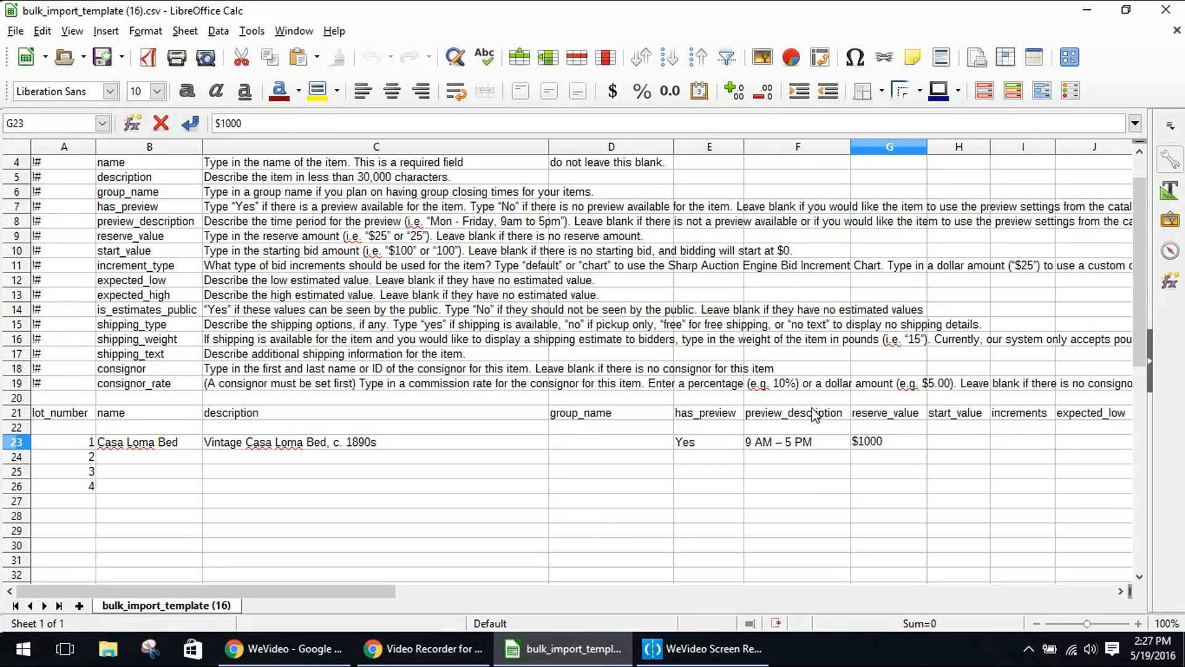
left_click(964, 441)
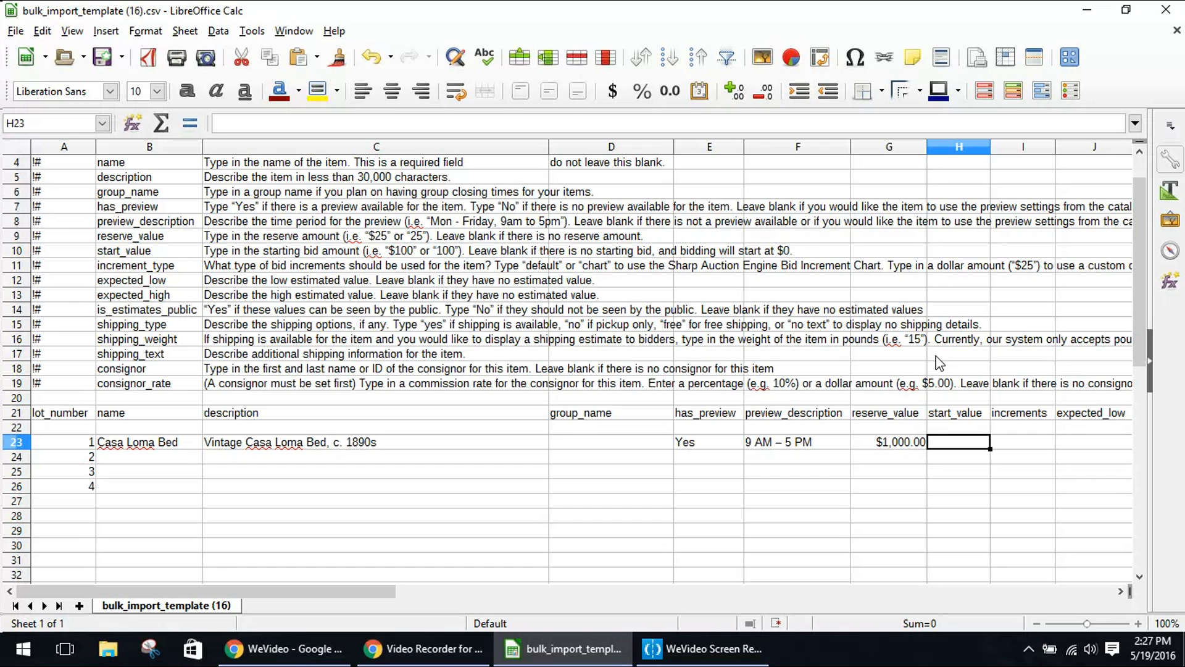
type("$100.00")
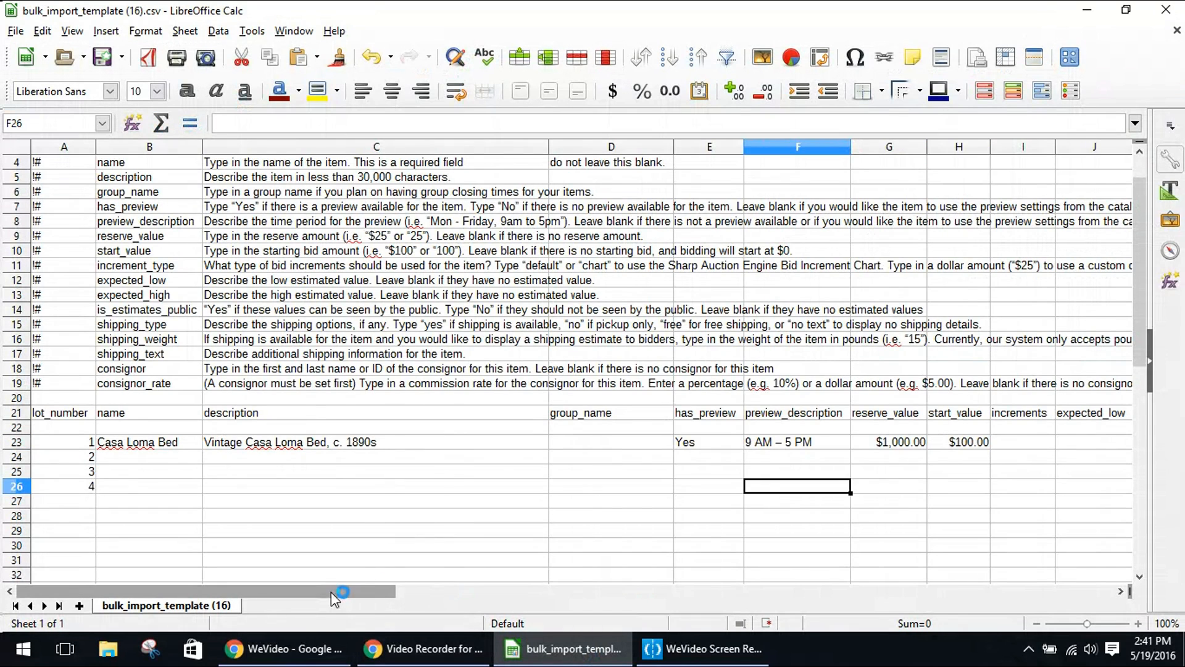
Set lot 1's increments value to "chart" in cell I23
left_click_drag(331, 592, 494, 589)
double_click(503, 443)
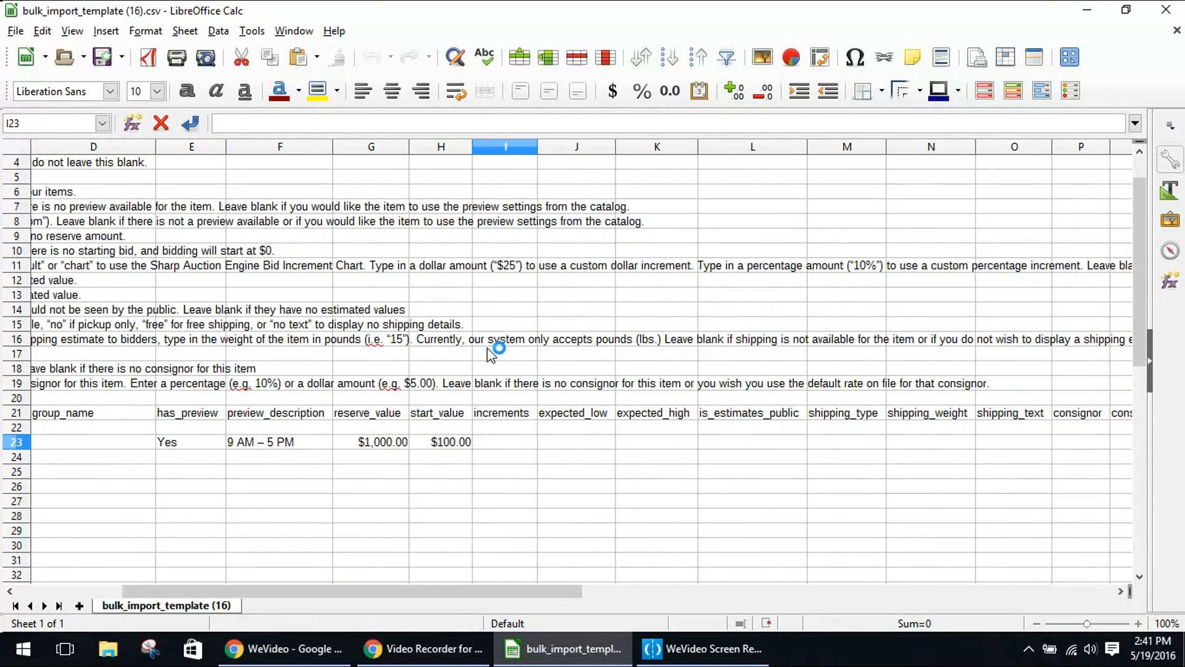
type("chart")
Enter lot 1's estimates as expected_low $1500 and expected_high $4000, with is_estimates_public set to "Yes"
left_click(570, 450)
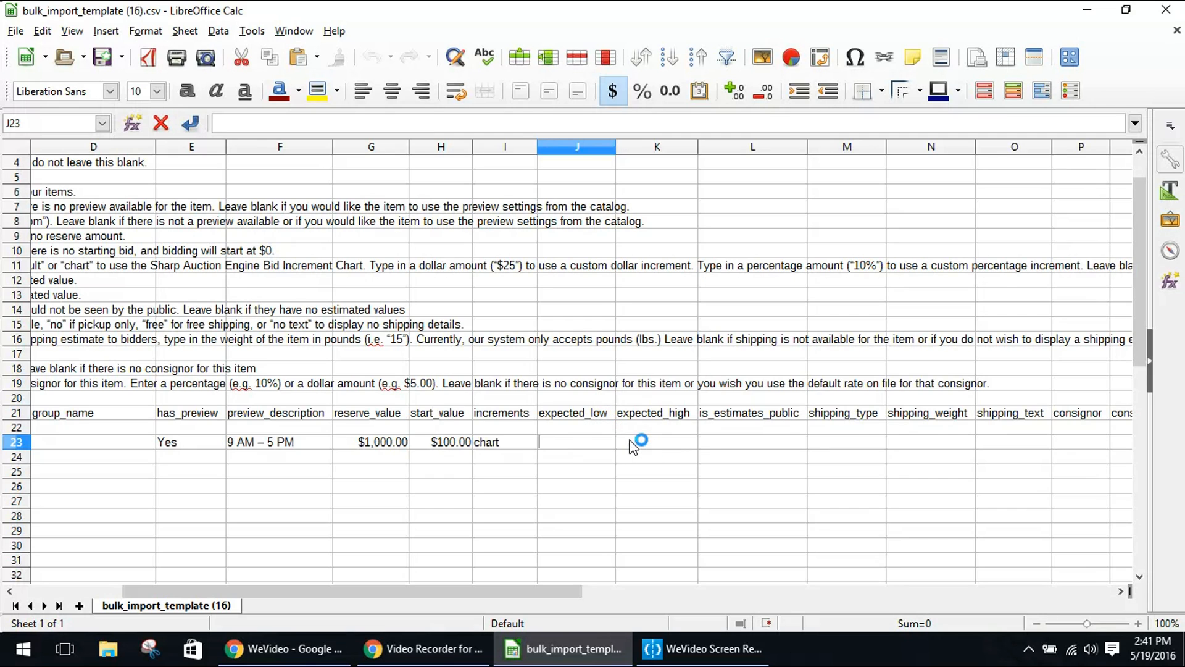
type("$1500")
key("Tab")
double_click(631, 442)
type("$4000")
key("Return")
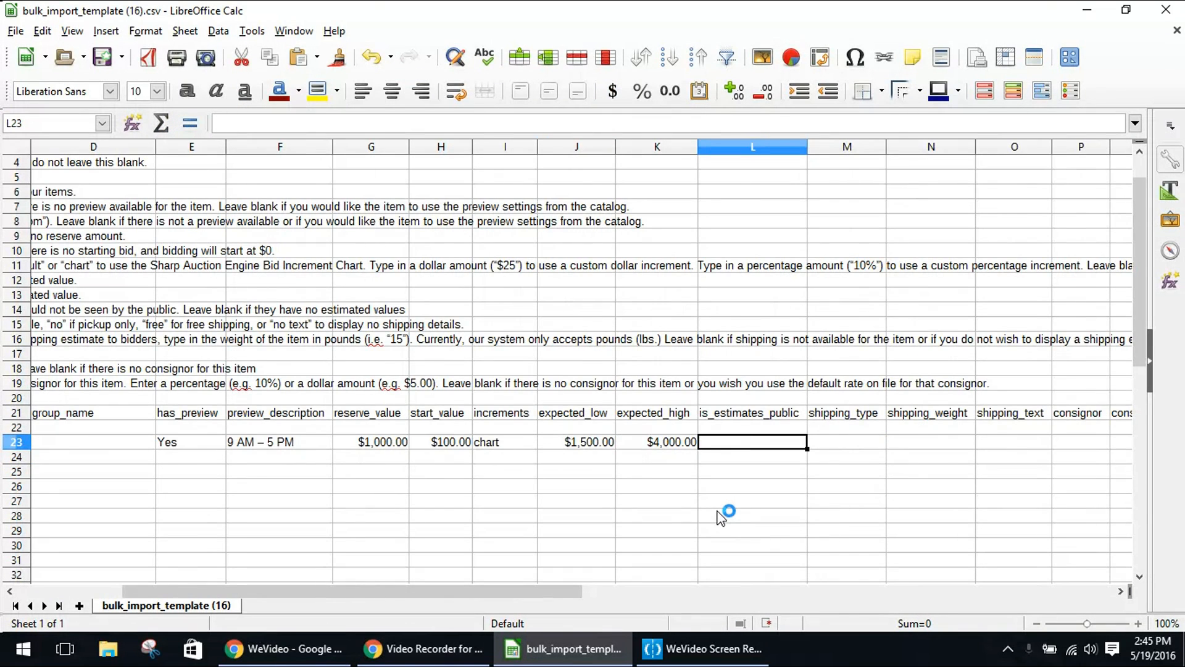
type("Yes")
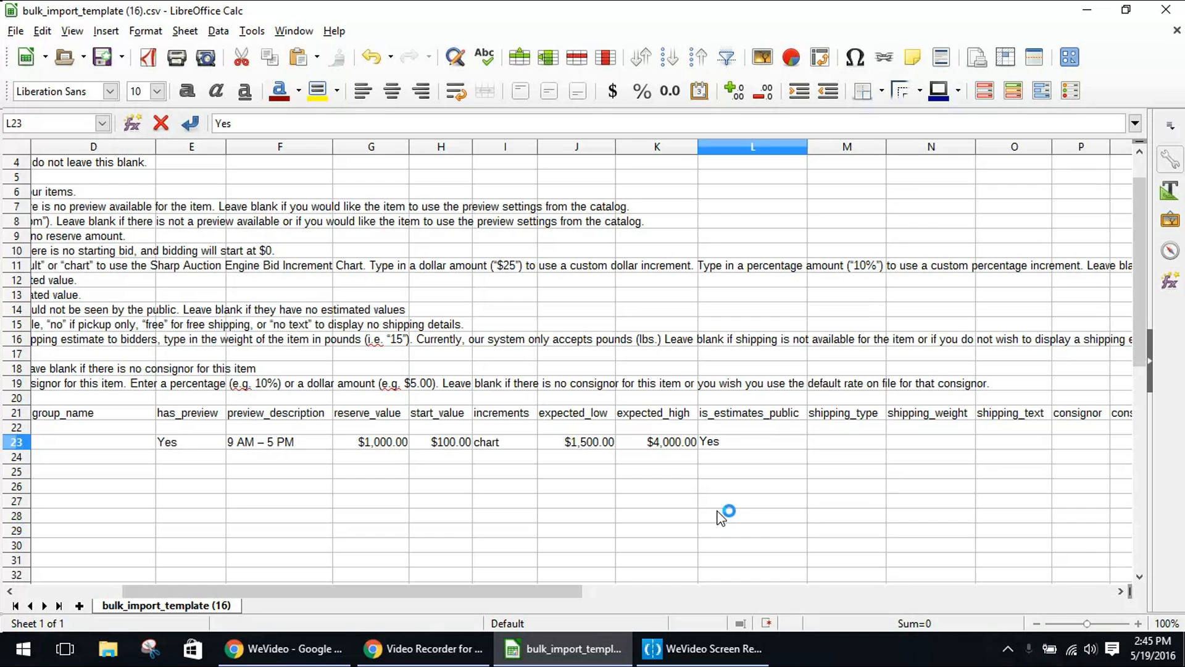
Set lot 1's shipping_type to "Yes" and its shipping_text to "Pick Up", leaving shipping_weight blank
left_click(826, 441)
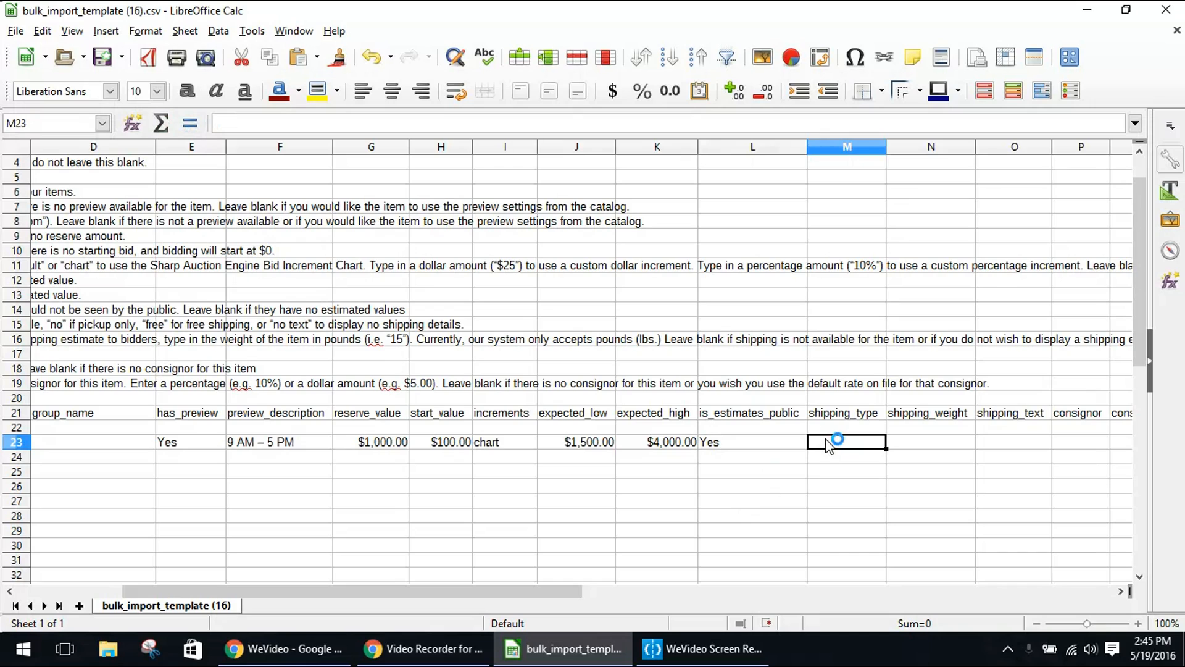
type("Yes")
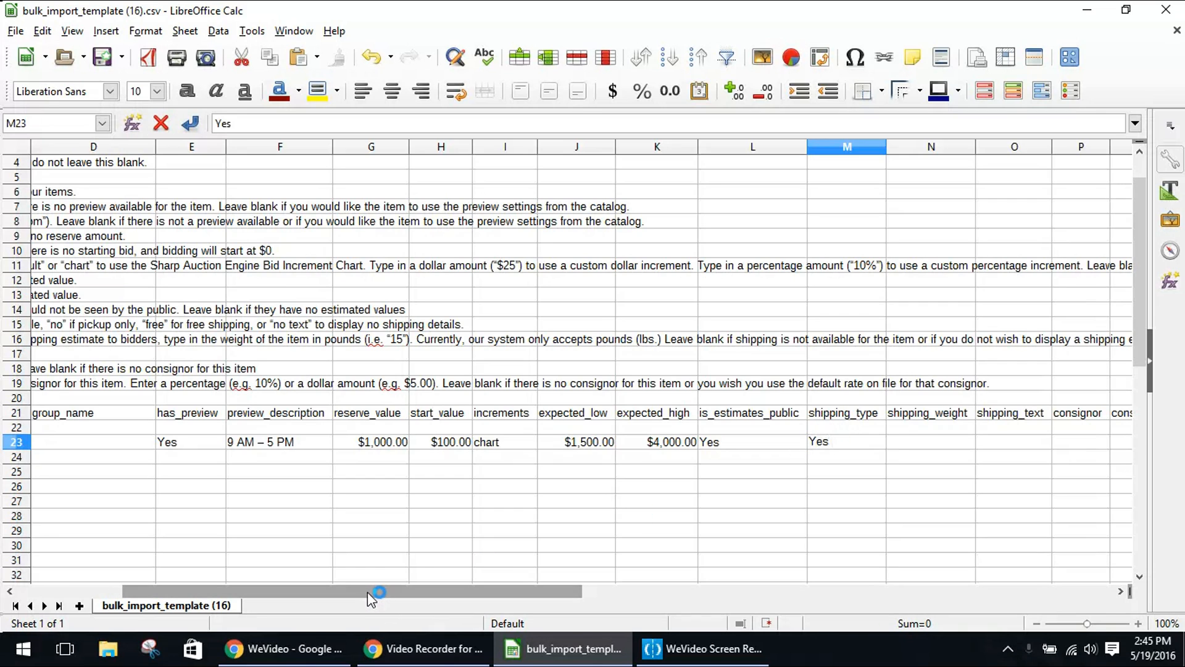
left_click(908, 446)
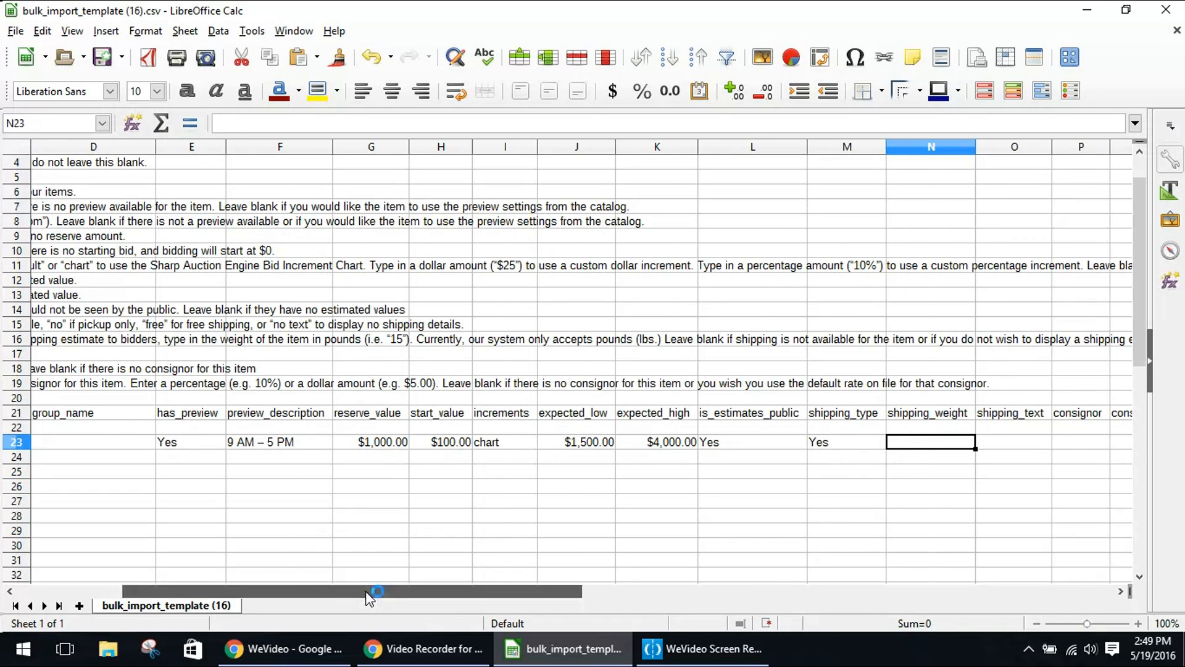
left_click_drag(370, 599, 469, 598)
left_click(812, 441)
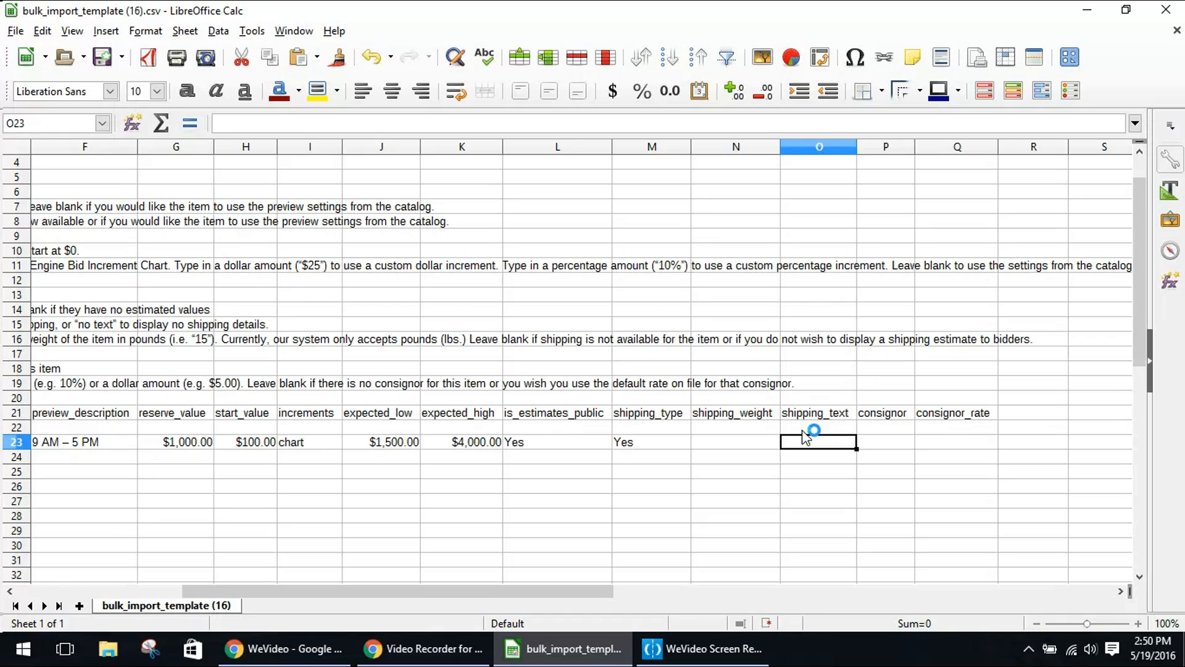
type("Pick Up")
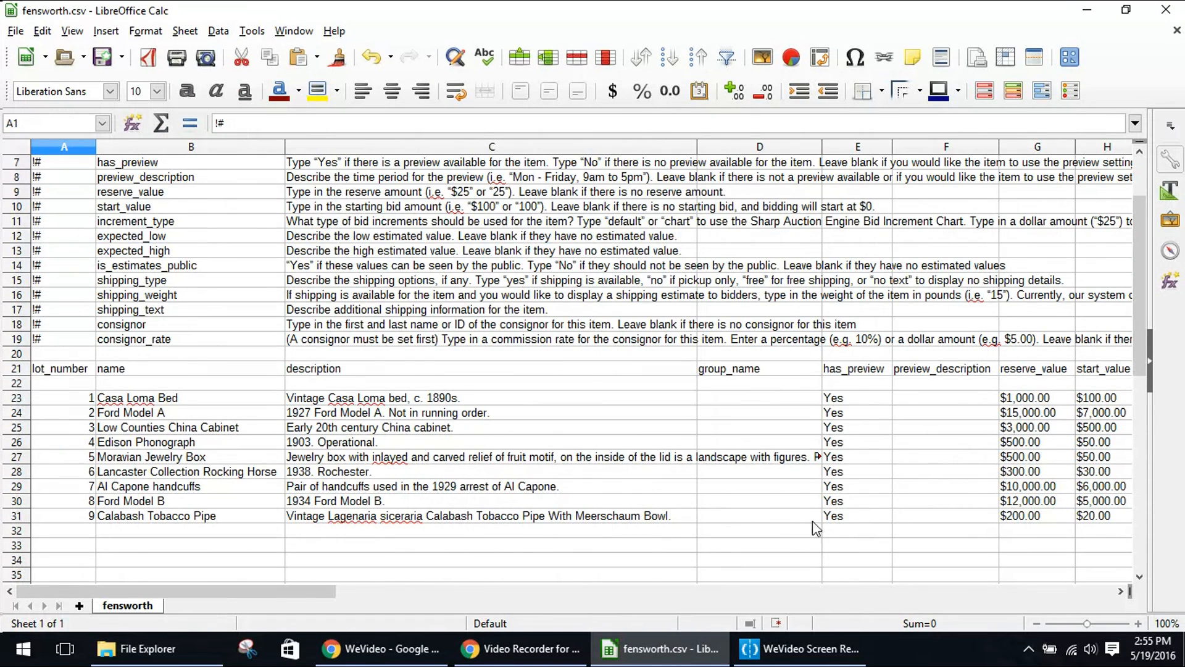
Review the remaining columns of the completed lot rows in fensworth.csv and the file options available for saving it
left_click_drag(293, 591, 342, 593)
left_click(19, 33)
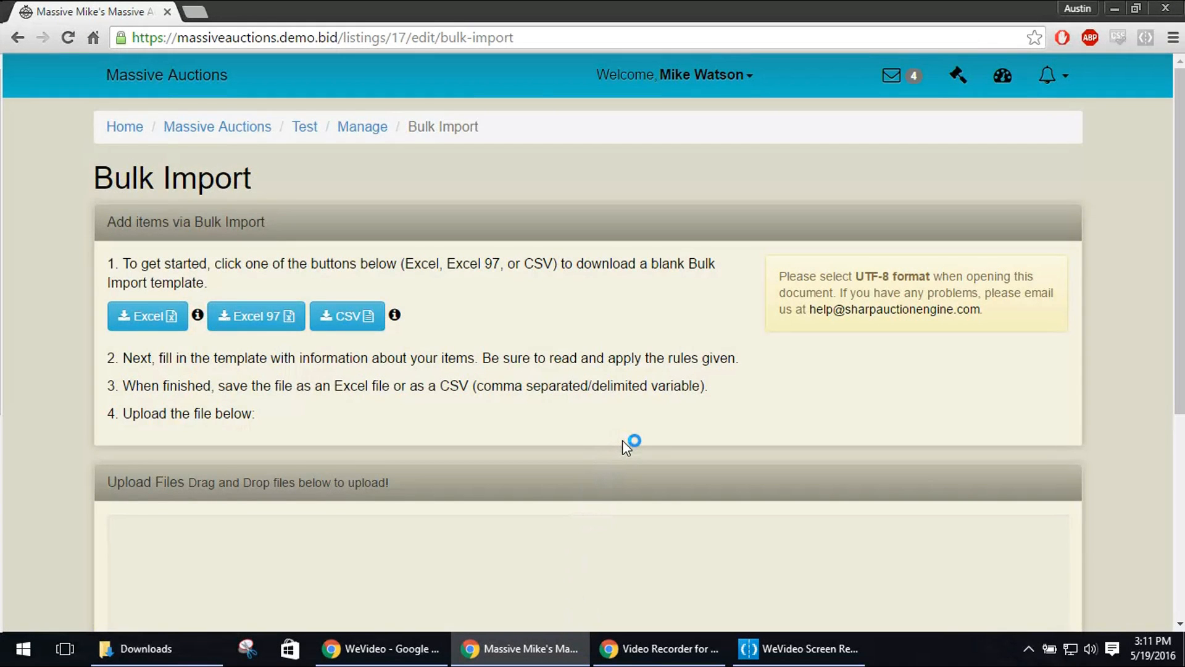
In Chrome, upload fensworth.csv from the Downloads folder to the Test catalog's bulk import, and check the imported items in the summary
scroll(643, 391, "down", 5)
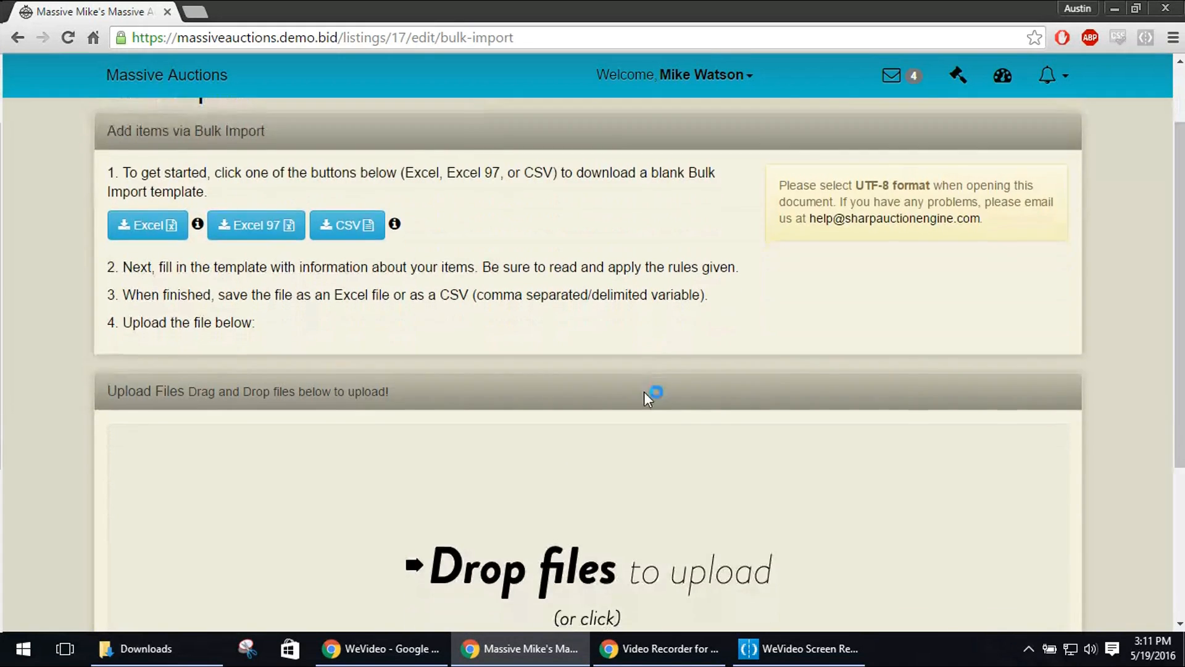
left_click(145, 648)
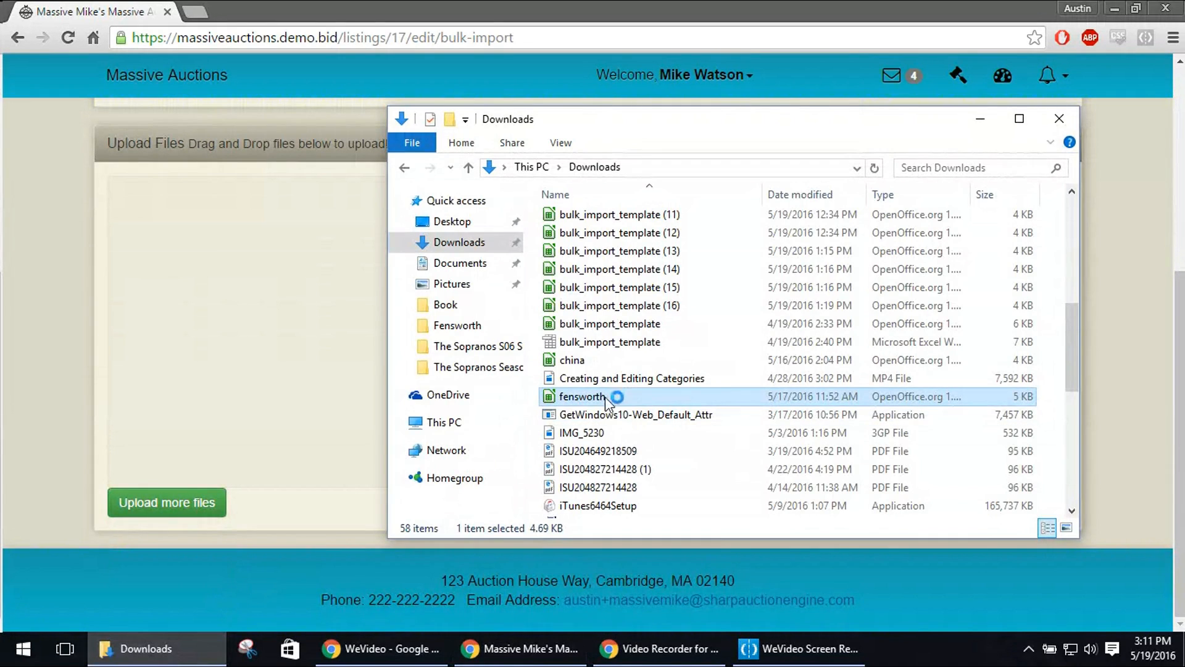
left_click_drag(595, 400, 424, 344)
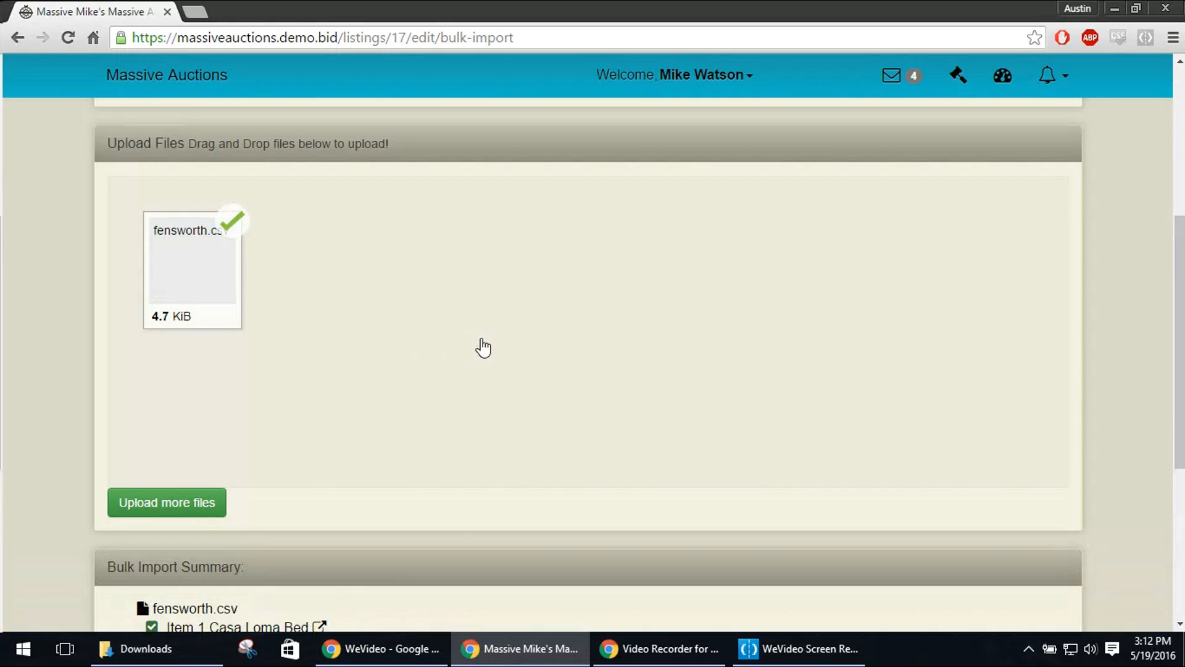
scroll(484, 345, "down", 5)
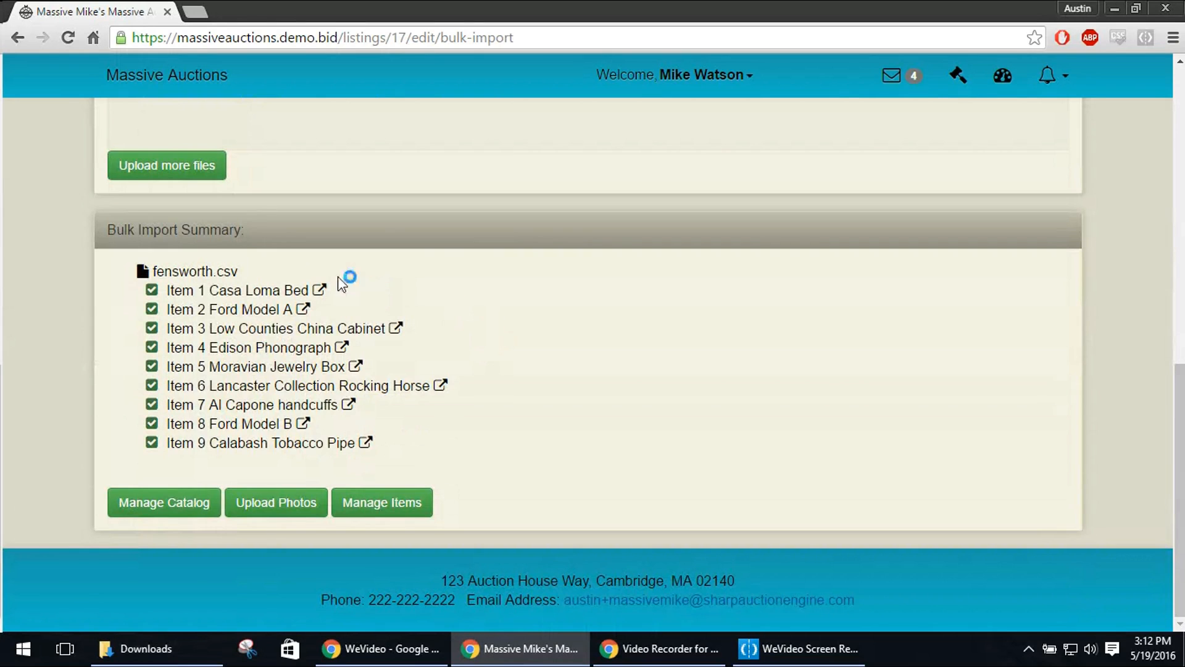
left_click_drag(167, 286, 426, 451)
left_click(521, 386)
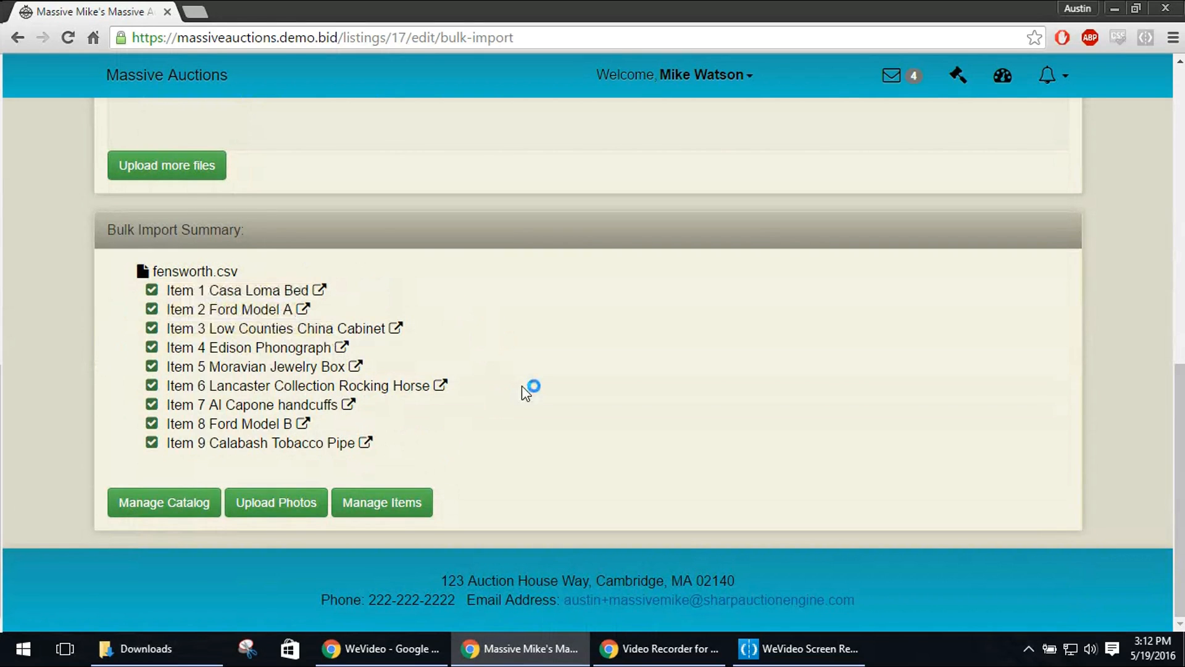